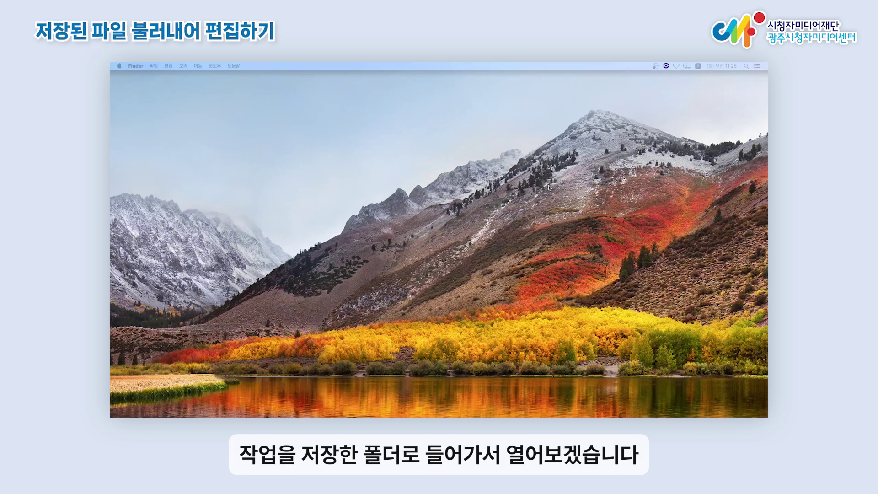
Step: Open the saved session and delete the audio from about 8.5 to 12 seconds on the voice track
double_click(471, 124)
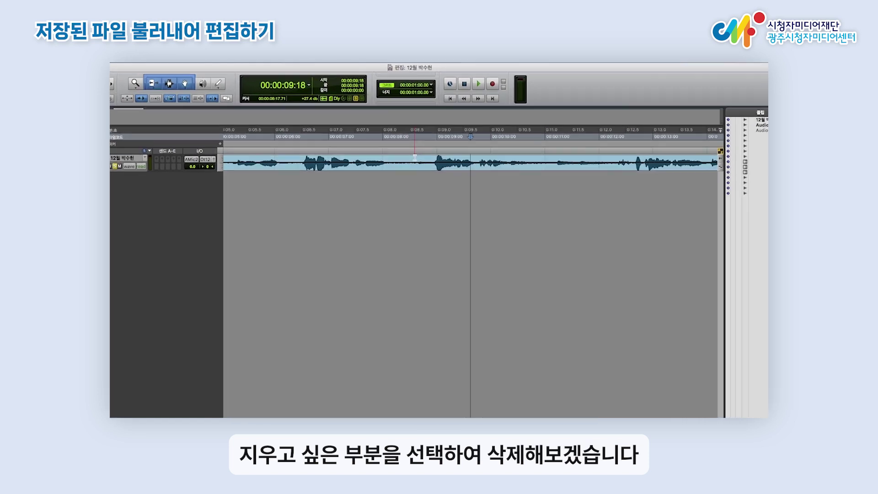
left_click_drag(415, 162, 599, 168)
left_click_drag(599, 241, 598, 244)
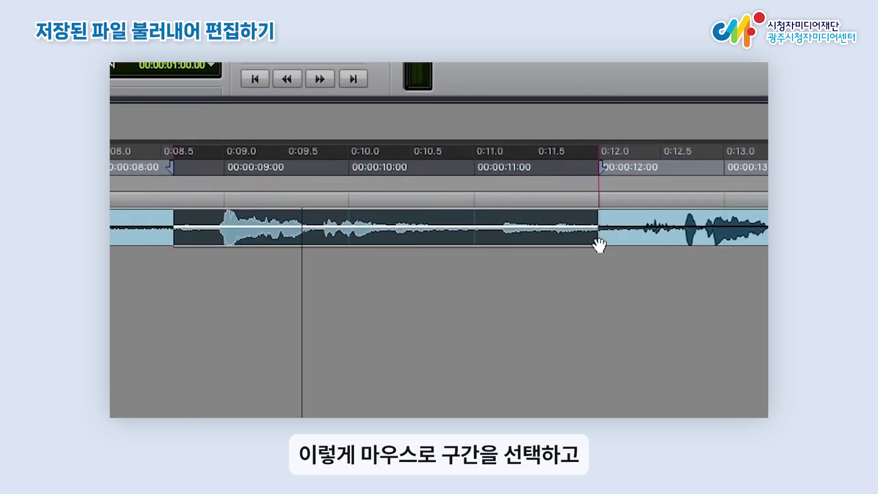
key("Delete")
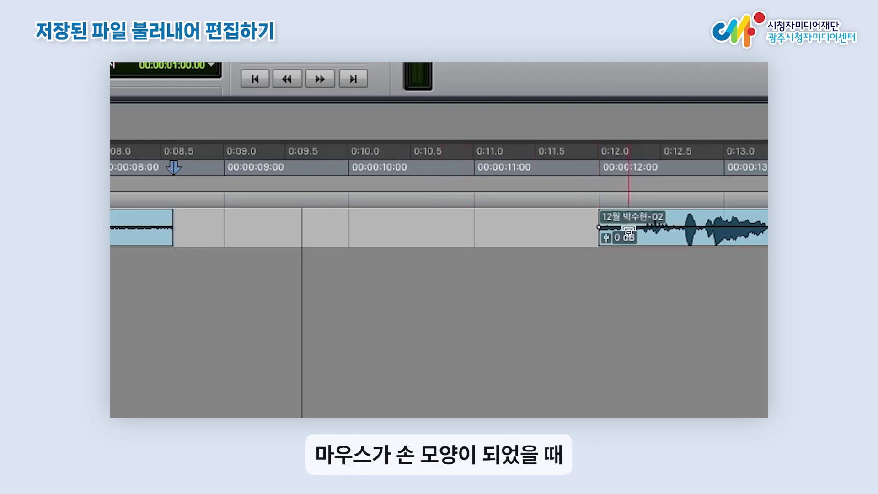
Step: Move the clip after the gap earlier to start at about 9 seconds, and delete its audio from about 9.7 to 12 seconds
left_click_drag(660, 247, 390, 247)
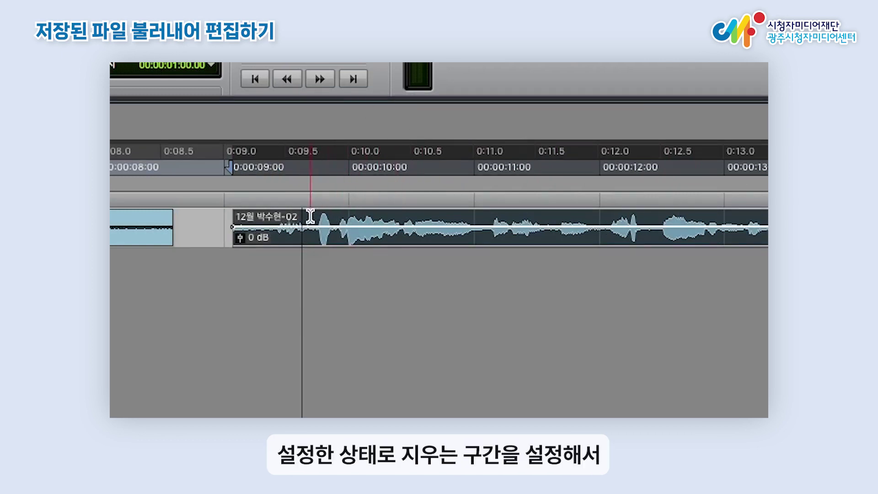
left_click_drag(310, 216, 599, 252)
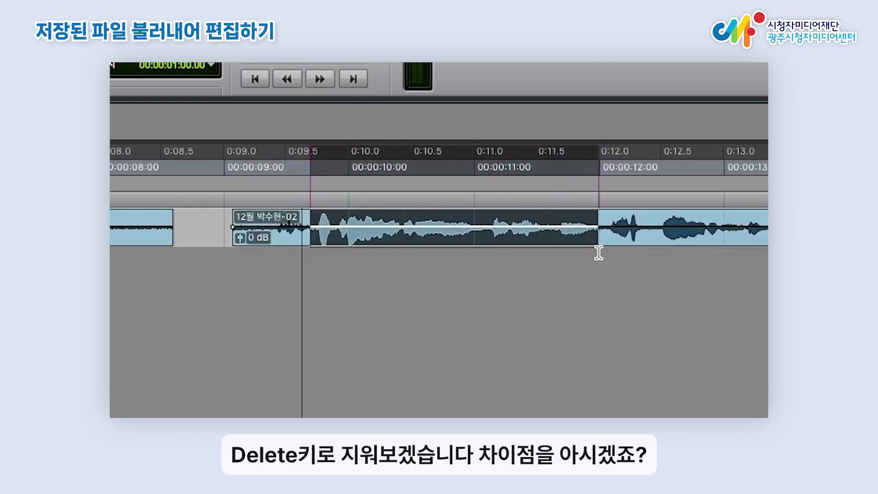
key("Delete")
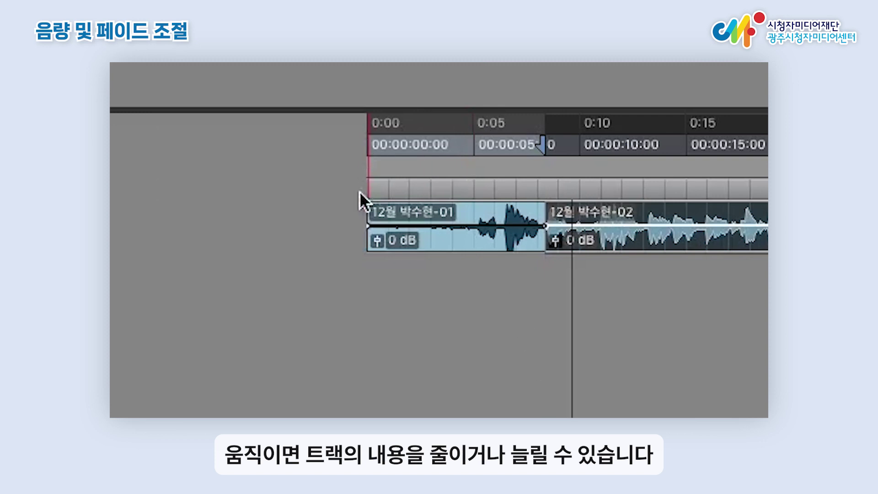
Step: Trim the start of the first clip by about 3.5 seconds, and shorten the last clip's end to about 2:47 before extending it again
left_click(371, 213)
left_click_drag(371, 215, 444, 223)
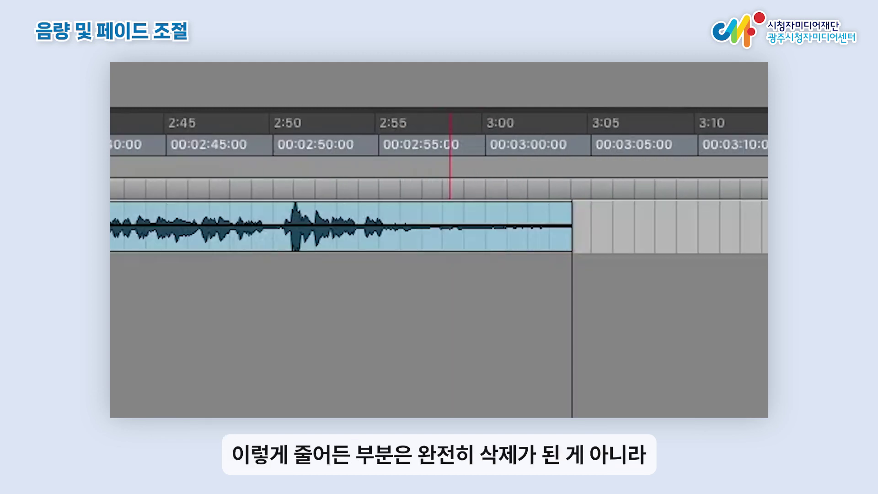
left_click_drag(567, 213, 220, 224)
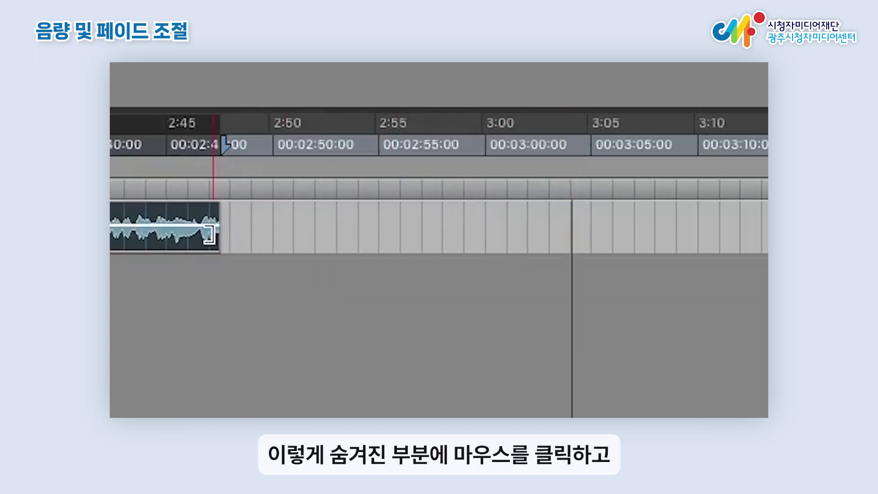
left_click_drag(209, 234, 545, 217)
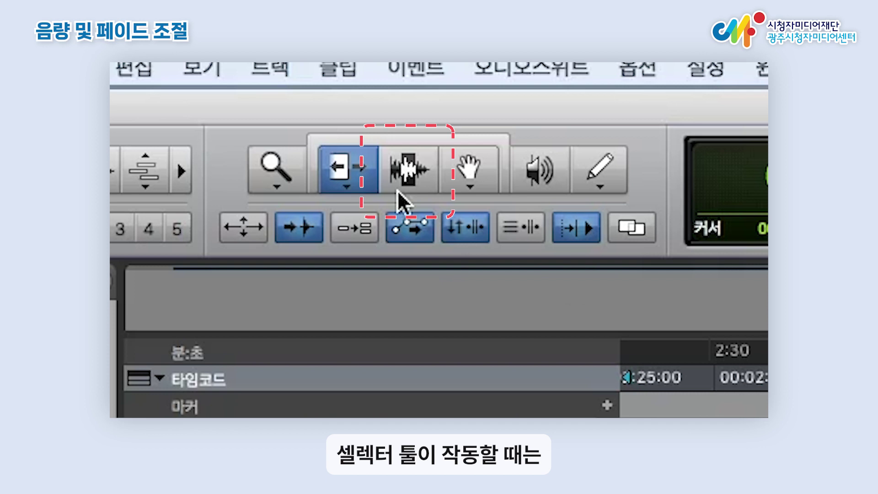
Step: Select the range from about 2:30 to 2:38 with the Selector tool, and move the whole clip later to end at about 3:24
left_click(396, 190)
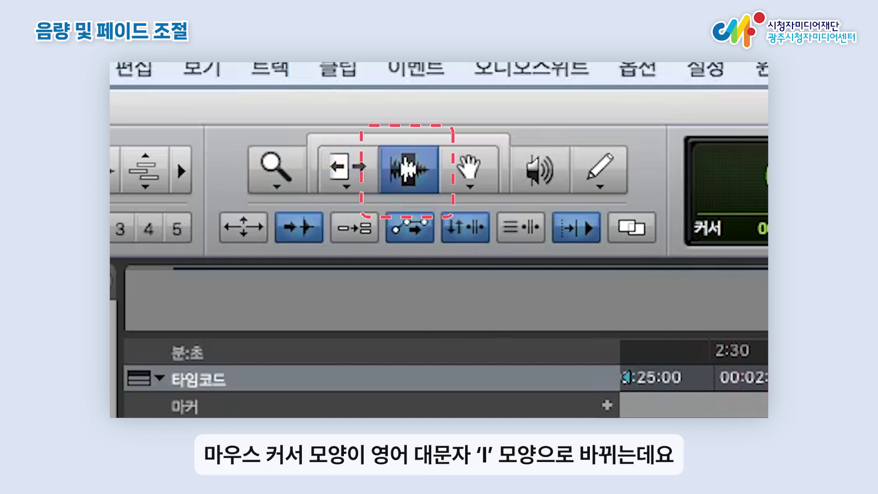
key("n")
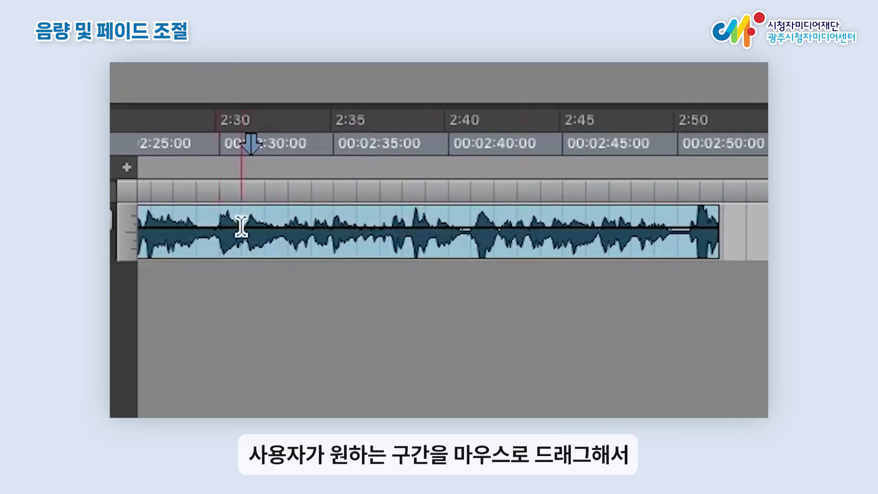
left_click_drag(217, 227, 416, 231)
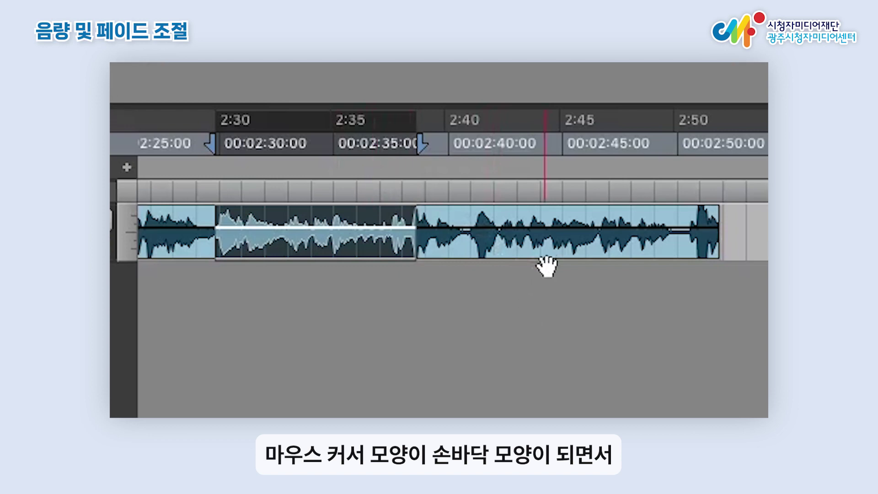
left_click_drag(548, 256, 530, 236)
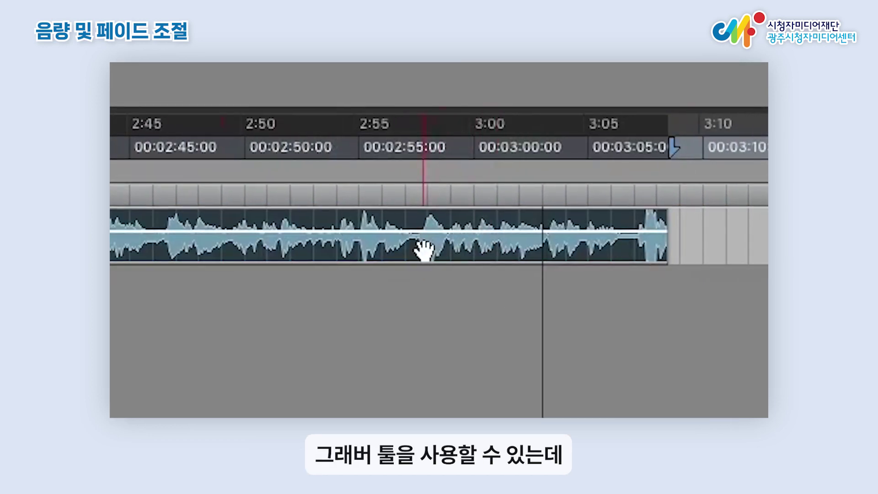
left_click_drag(423, 251, 739, 244)
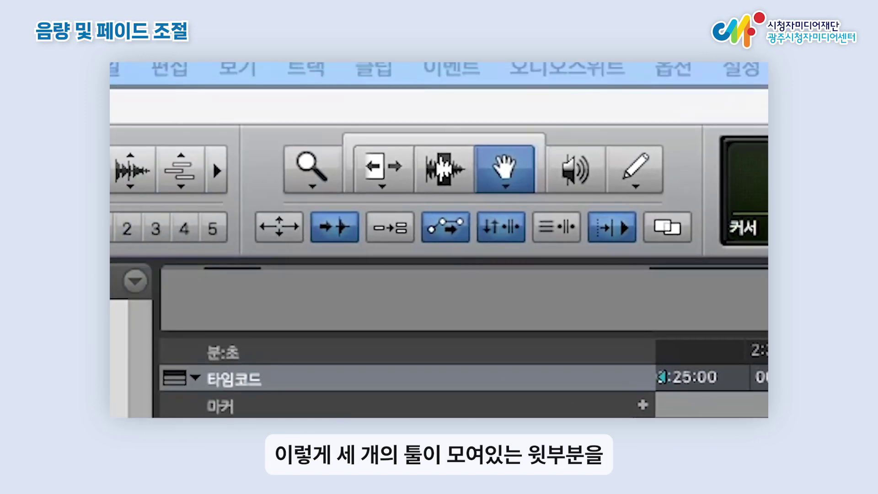
Step: Combine the Trim, Selector and Grabber tools into the Smart tool, and use it to select a range up to about 3:15 and move the clip
left_click(441, 153)
left_click(441, 134)
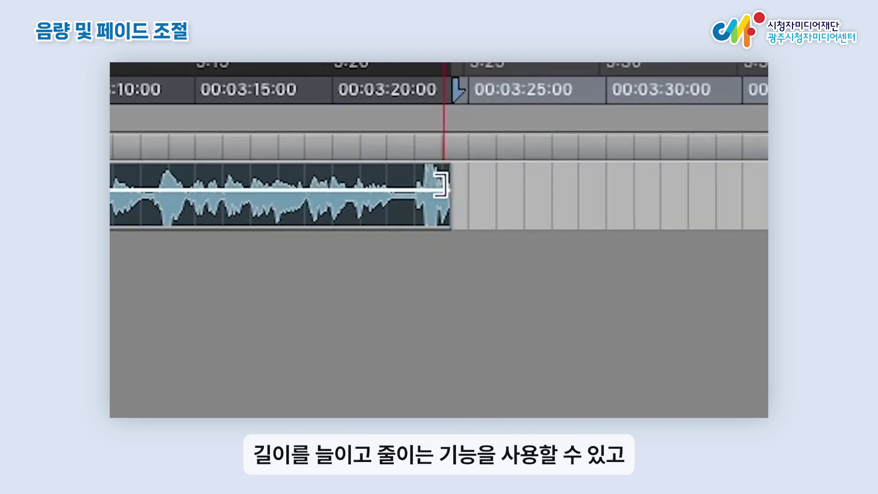
mouse_move(436, 195)
left_mouse_down()
mouse_move(316, 194)
mouse_move(433, 192)
left_mouse_up()
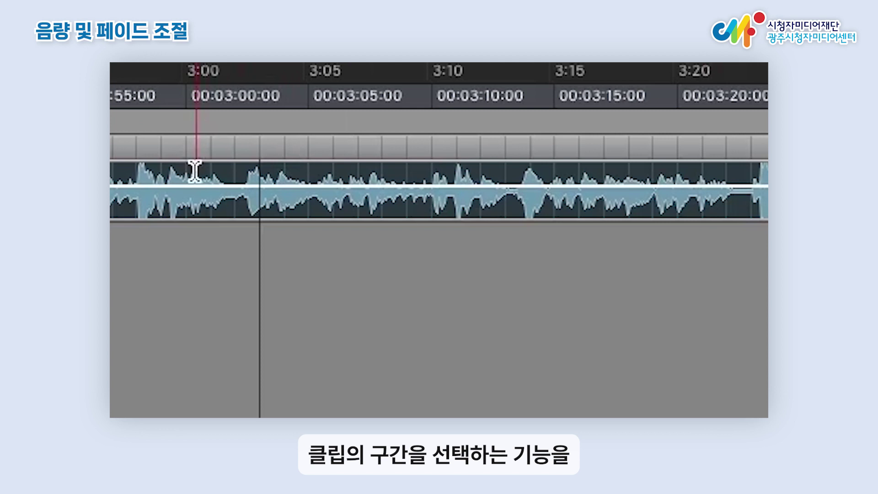
left_click_drag(194, 172, 446, 172)
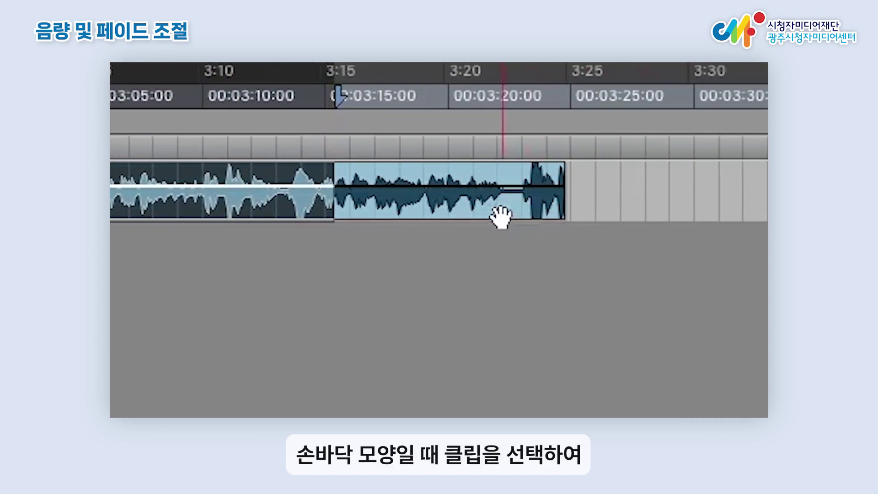
left_click_drag(500, 214, 425, 212)
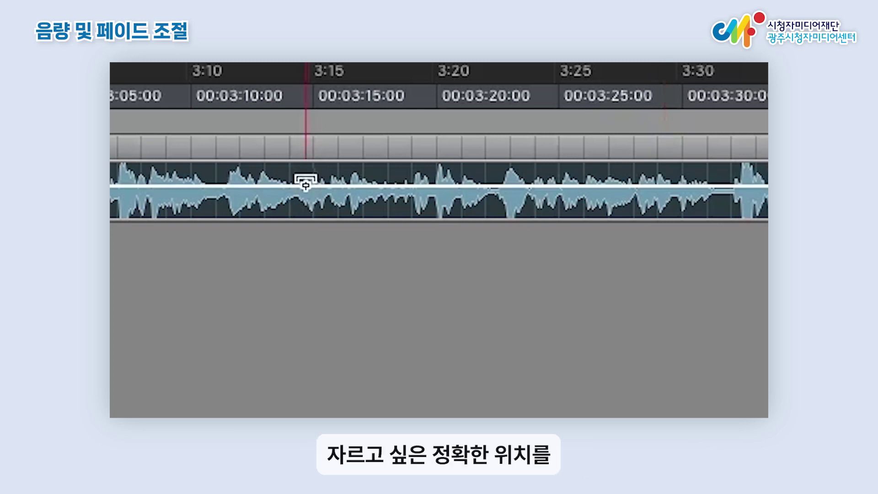
Step: Split the clip just before 3:15 and move the part after the split later on the timeline
left_click(319, 176)
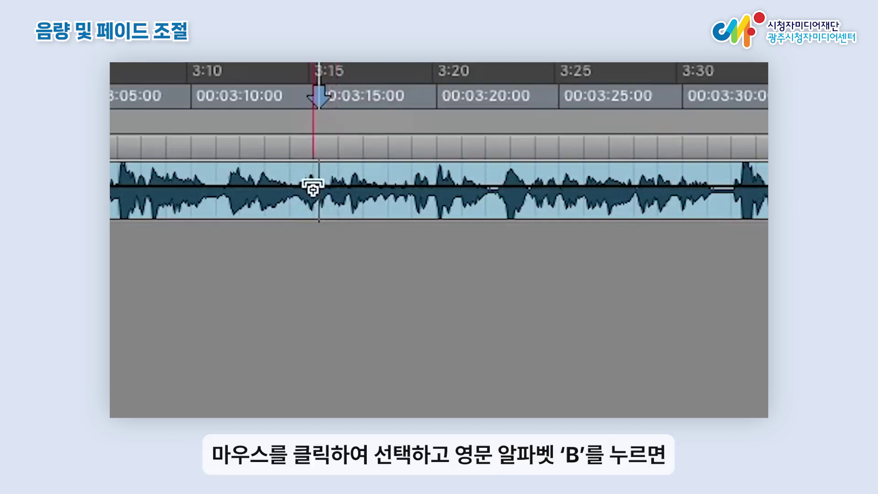
left_click(312, 176)
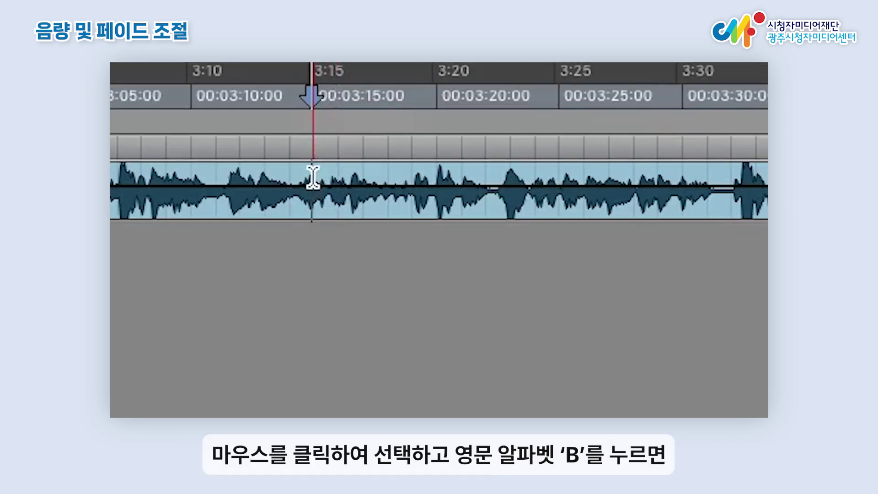
key("b")
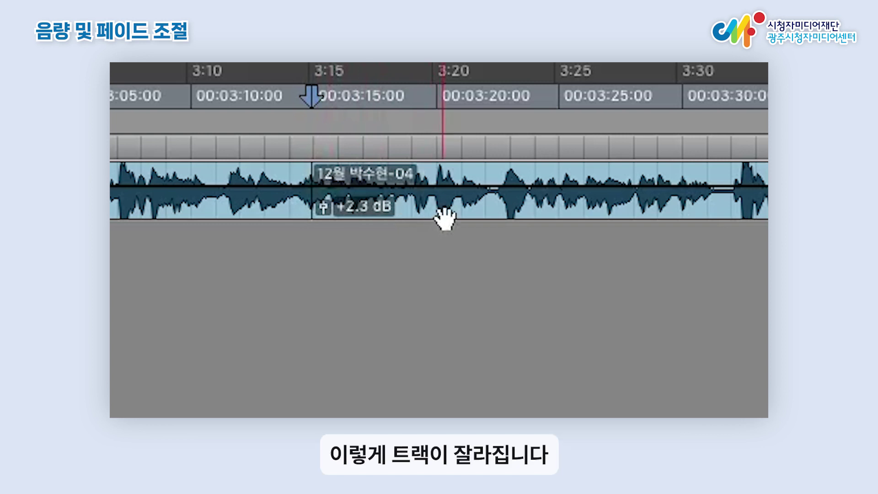
left_click_drag(445, 216, 587, 213)
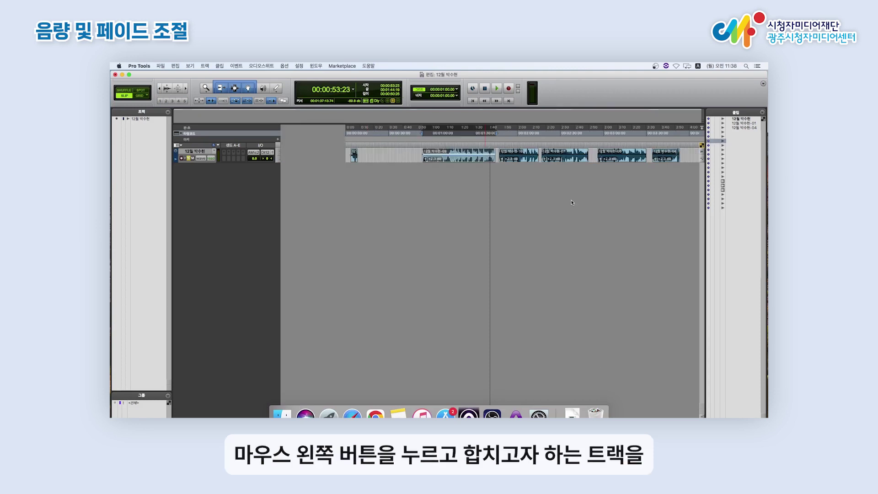
Step: Select the five separate clips from about 0:51 to 3:54 and consolidate them into a single clip
left_click_drag(419, 155, 629, 157)
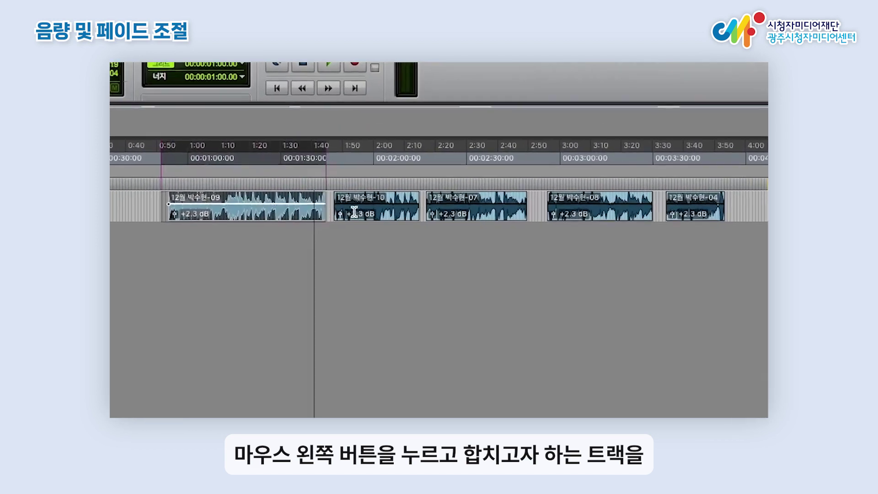
left_click_drag(617, 215, 731, 226)
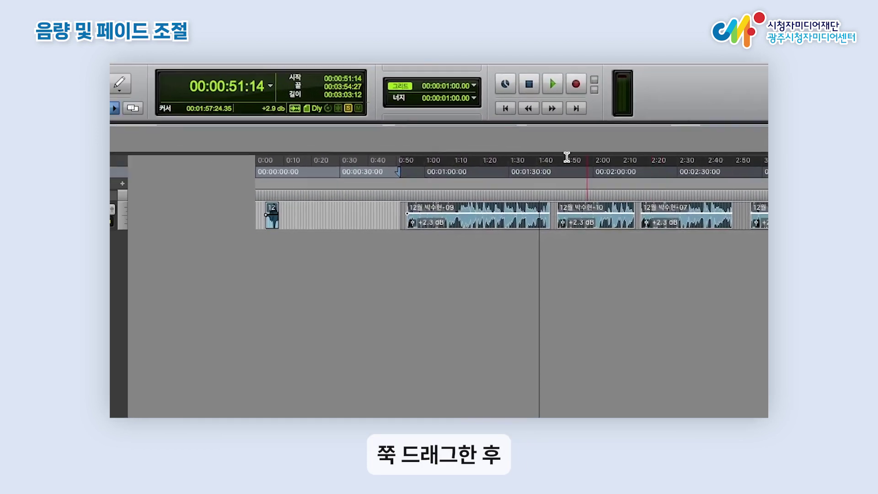
left_click(221, 67)
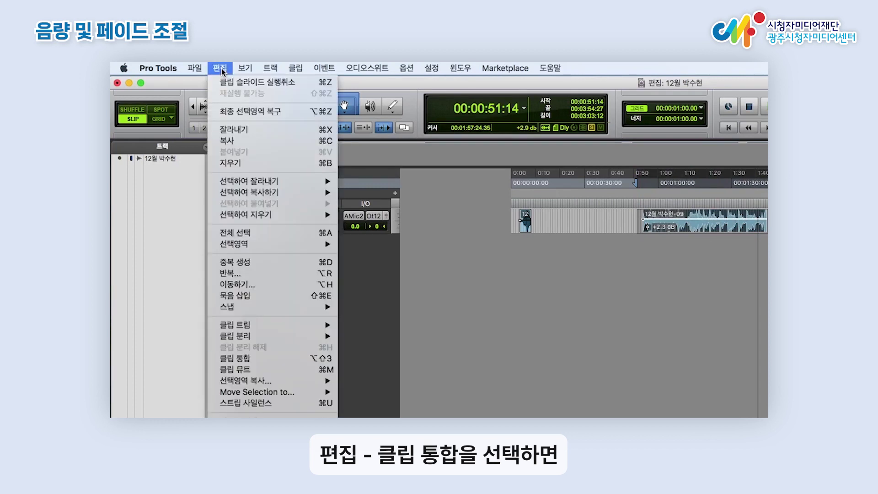
left_click(273, 359)
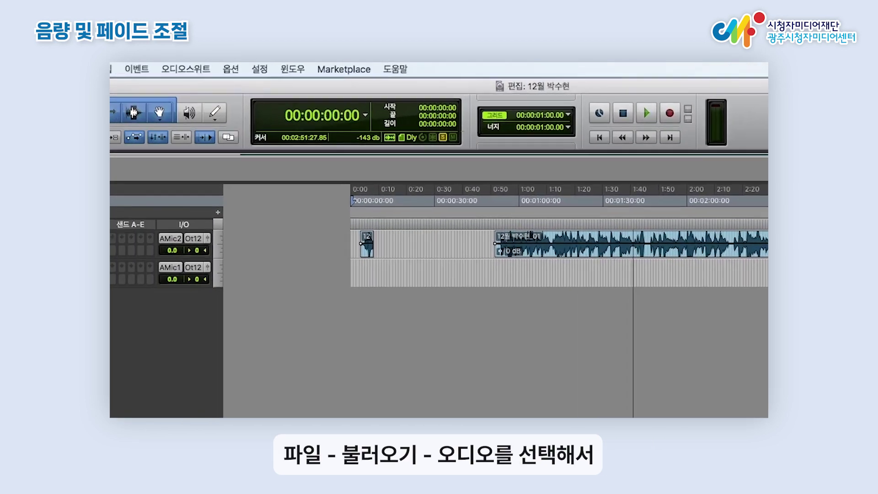
Step: Import the audio file 오디오.wav onto a new track at the session start
left_click(180, 70)
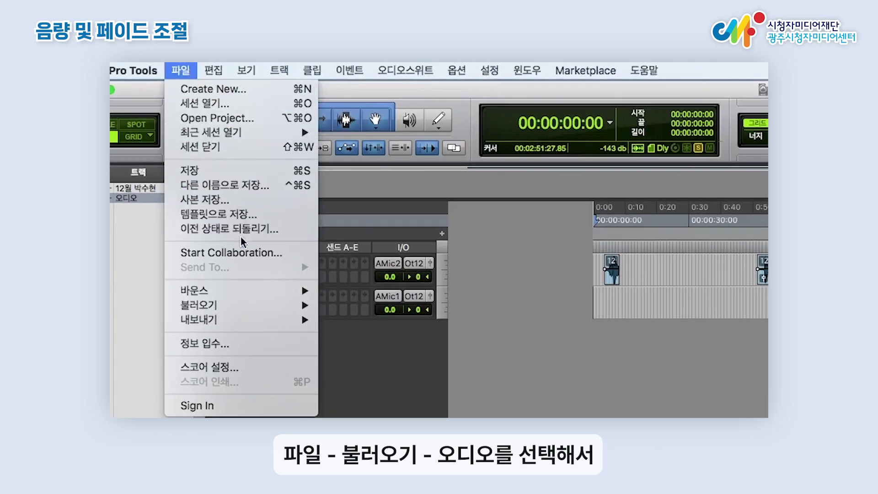
mouse_move(258, 305)
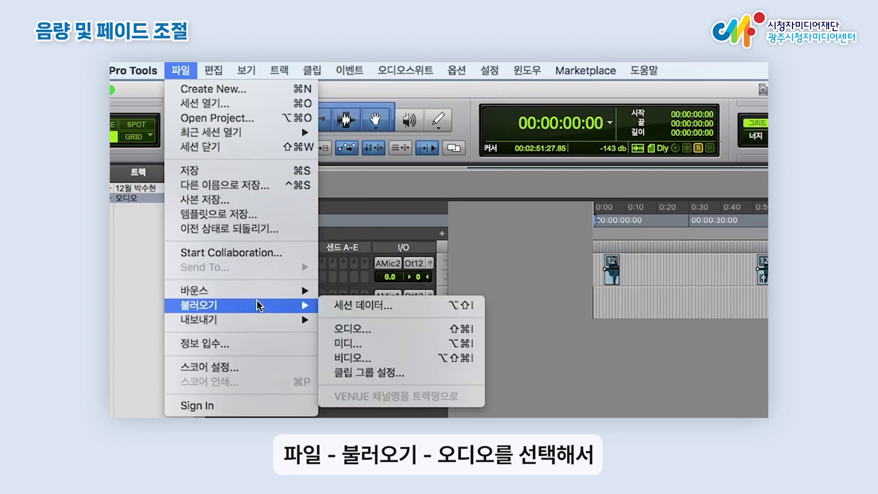
left_click(352, 329)
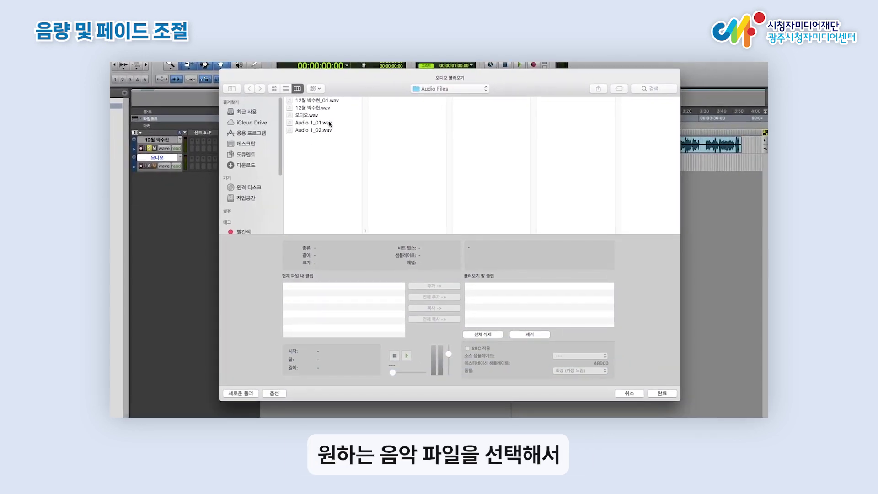
left_click(484, 190)
double_click(314, 116)
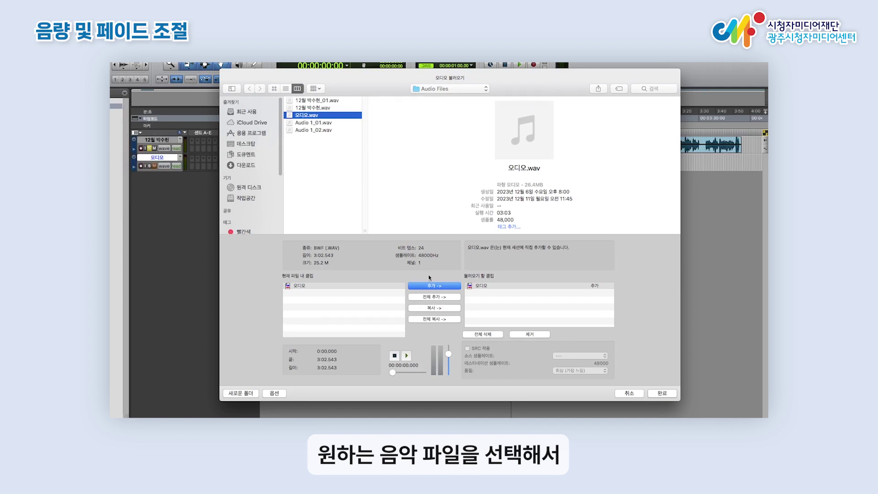
left_click(662, 393)
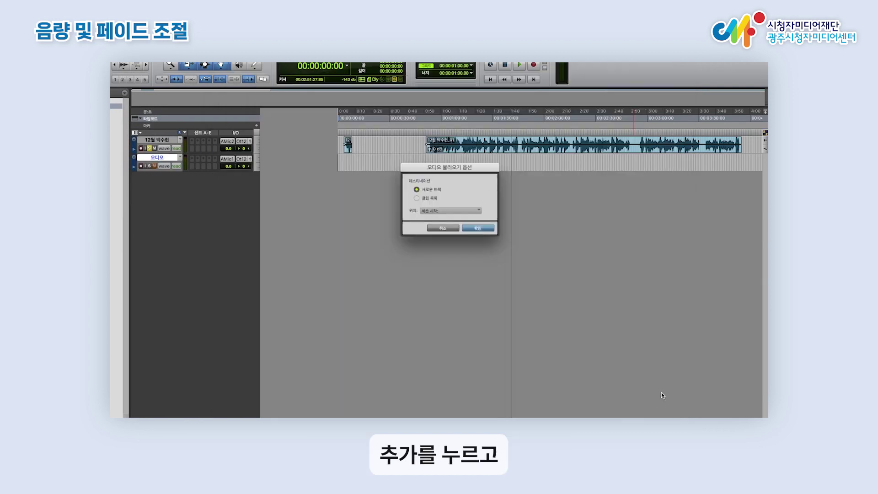
left_click(488, 228)
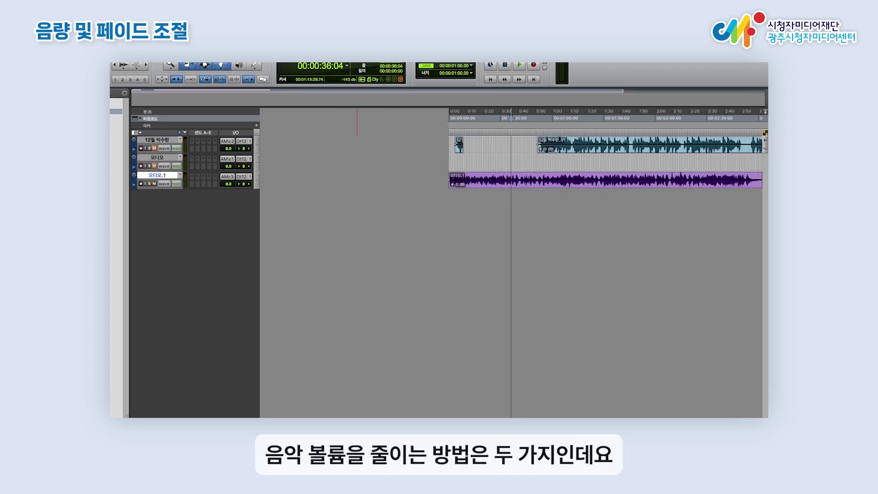
Step: Render the music clip with AudioSuite Gain at -3.3 dB and lower its clip gain to -2.3 dB
left_click(619, 185)
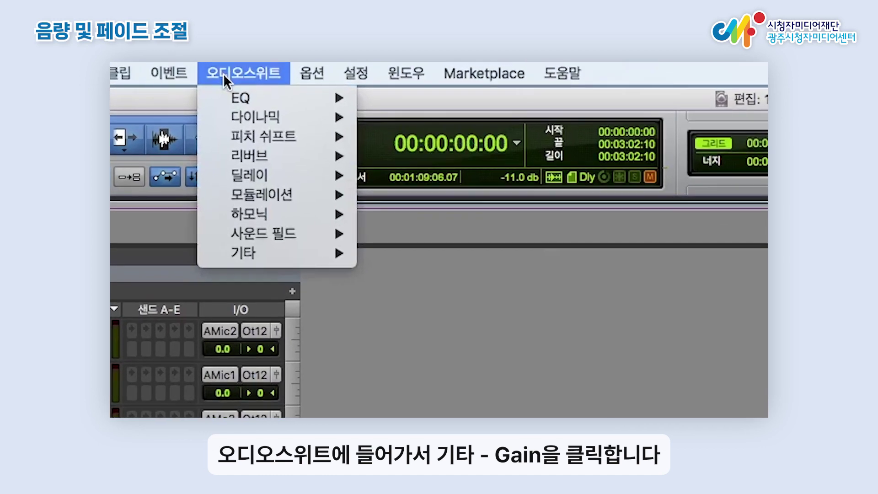
mouse_move(277, 190)
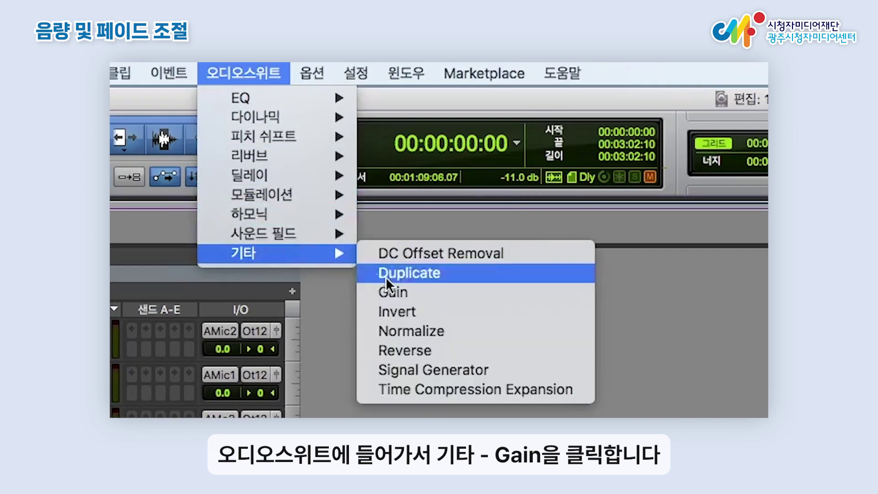
left_click(398, 292)
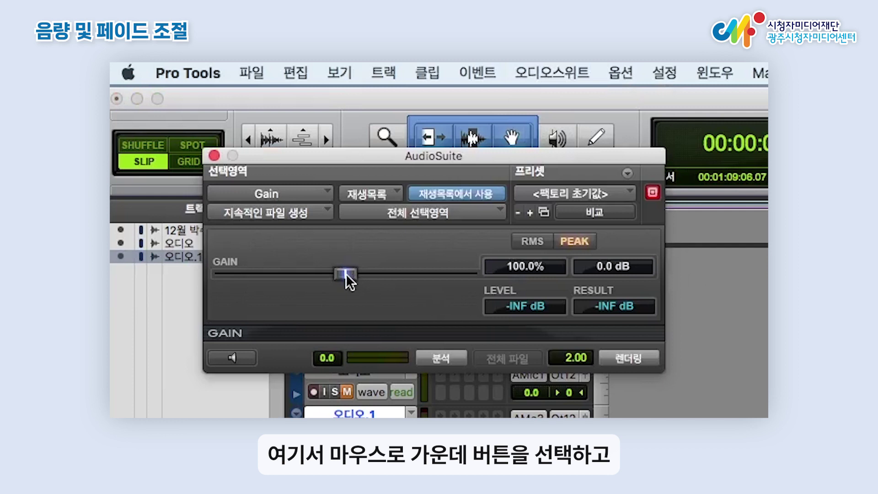
left_click_drag(344, 274, 341, 270)
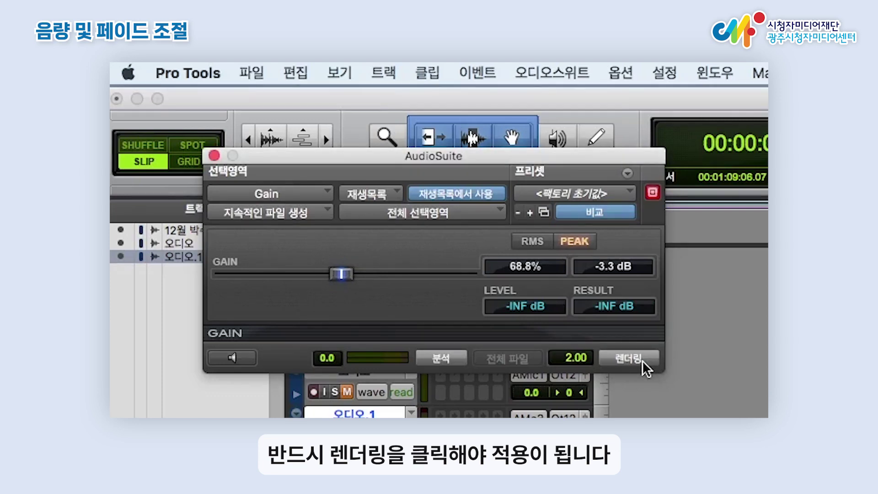
left_click(214, 156)
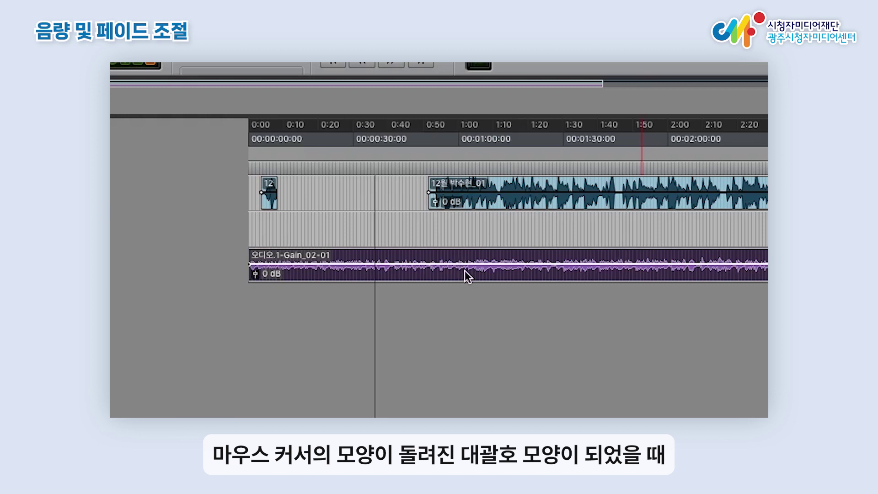
left_click(478, 280)
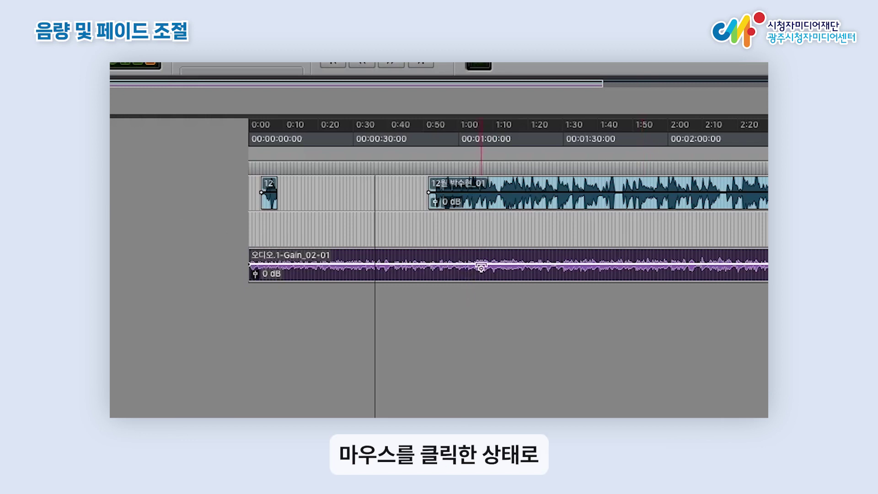
left_click_drag(480, 267, 482, 268)
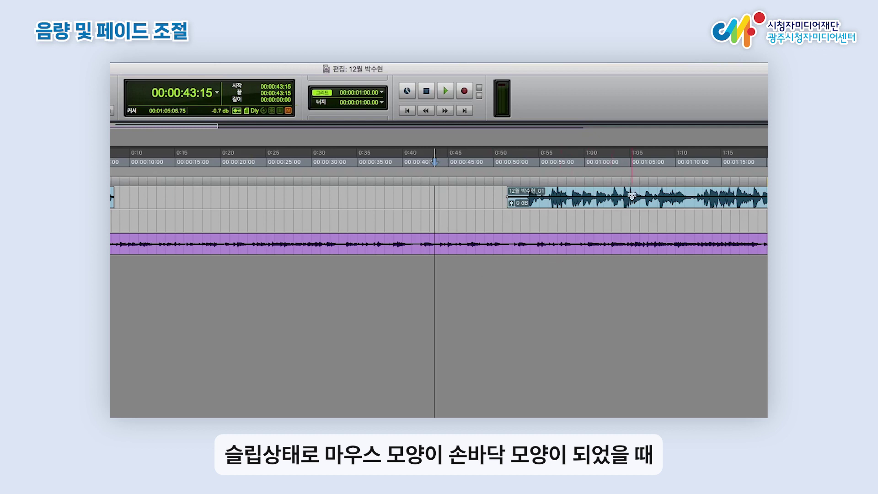
Step: Move the long narration clip earlier to start at about 0:09 and shift the short clip up against its start
left_click(605, 209)
left_click_drag(605, 208, 223, 208)
scroll(223, 208, "left", 8)
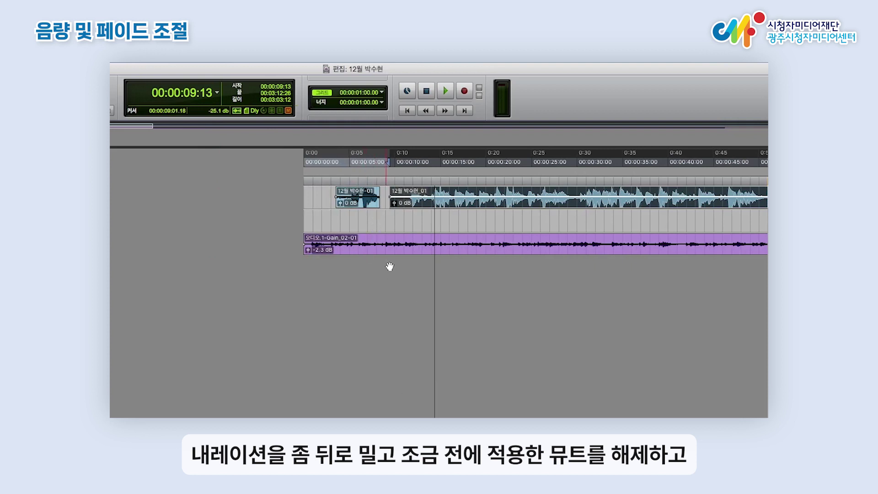
left_click_drag(369, 206, 381, 209)
Step: Play the narration and music together from the start of the session
left_click(421, 226)
left_click(418, 180)
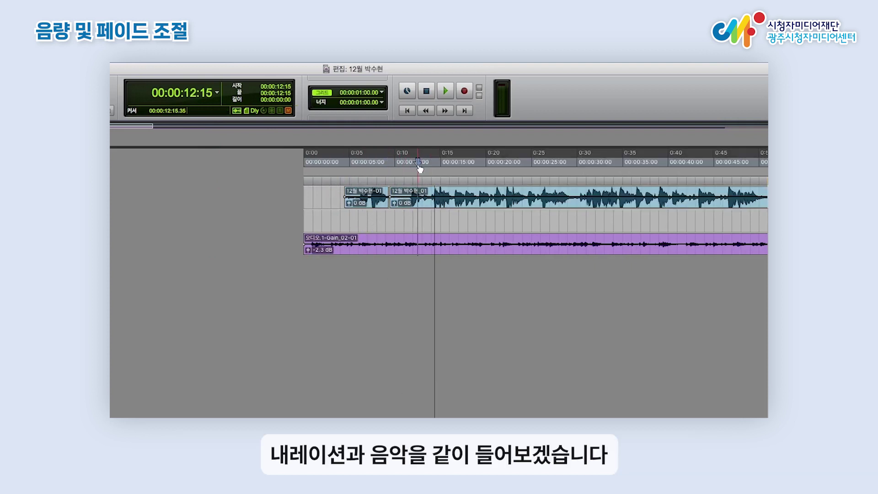
left_click(309, 166)
key("space")
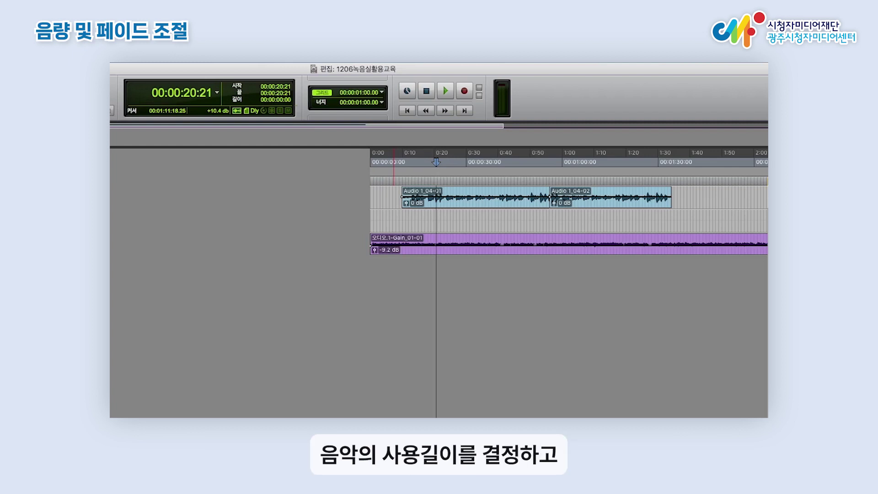
Step: Trim the end of the music clip back to about 0:39 on the timeline
scroll(394, 219, "right", 6)
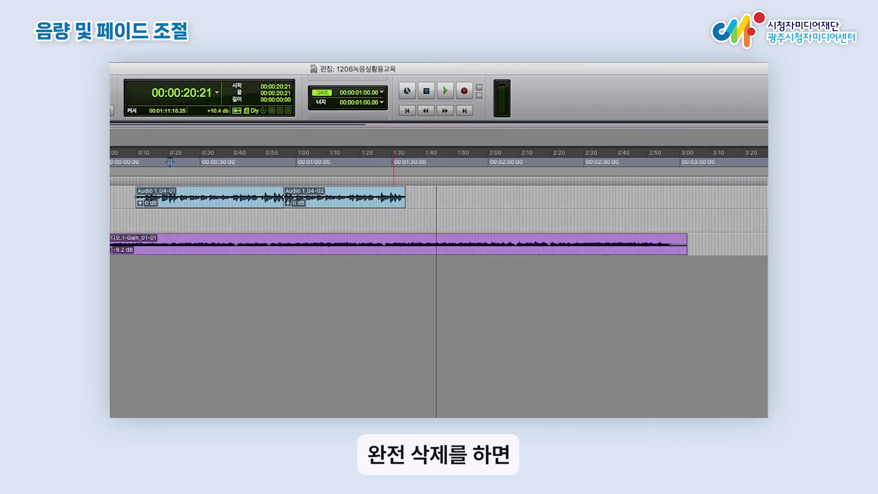
left_click_drag(681, 240, 398, 257)
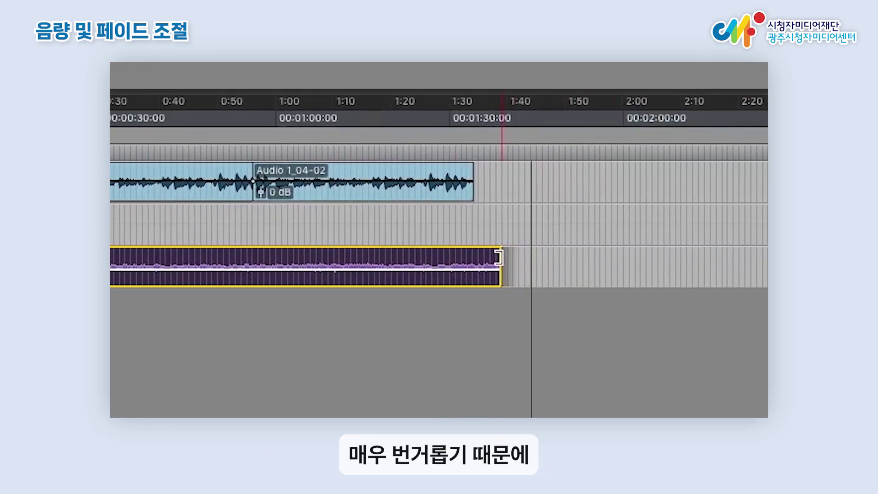
left_click_drag(655, 257, 347, 262)
left_click_drag(480, 261, 446, 267)
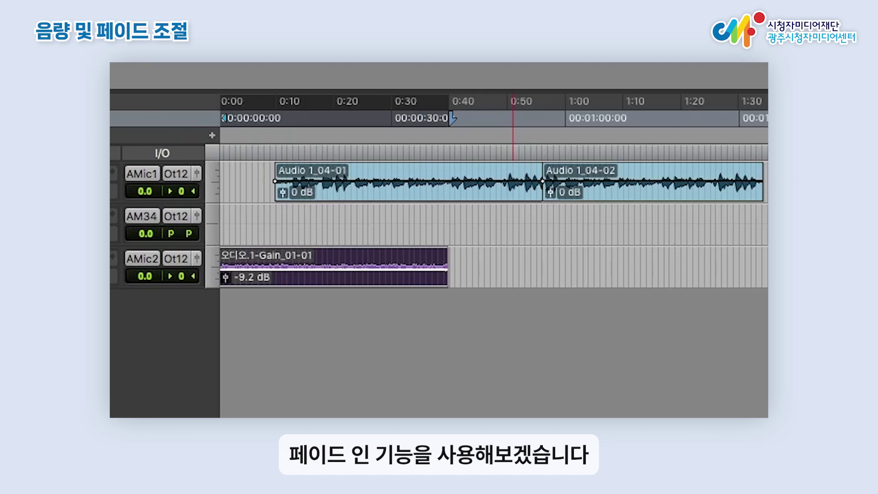
Step: Add a fade-in of about 10 seconds at the music clip's start and a fade-out of about 13 seconds at its end
scroll(494, 192, "left", 10)
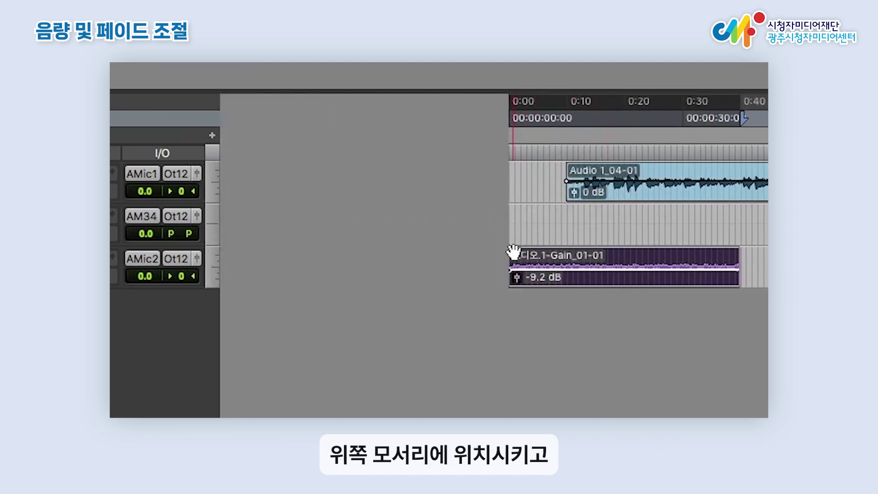
left_click(515, 251)
left_click_drag(518, 251, 566, 254)
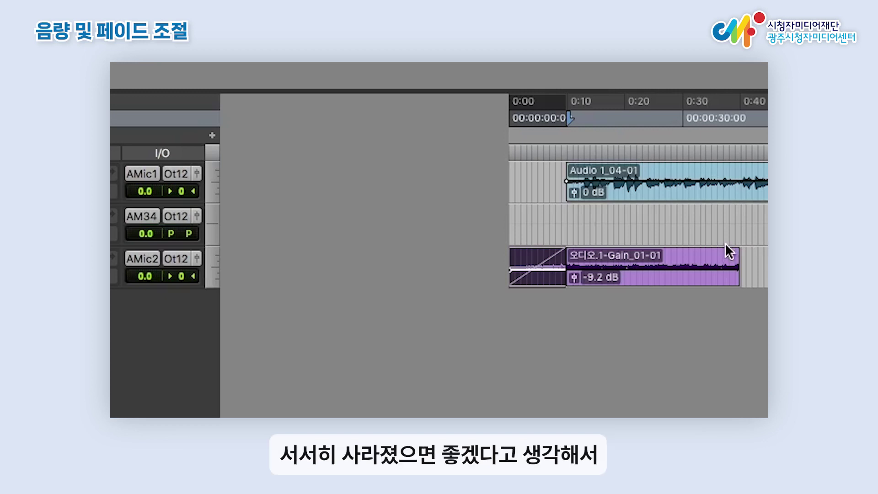
left_click(716, 174)
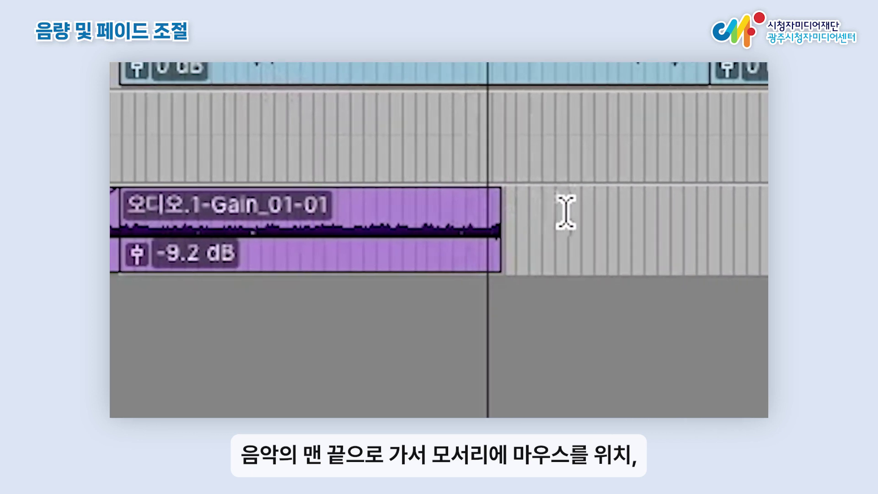
left_click_drag(478, 208, 337, 201)
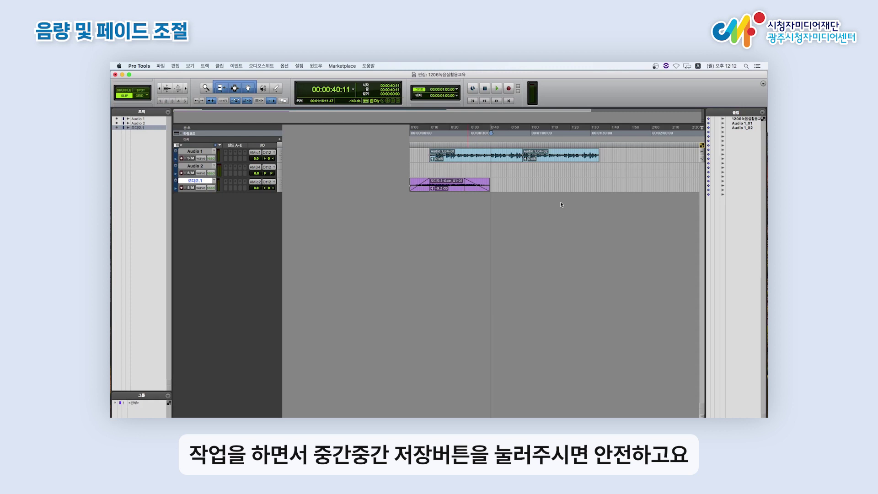
Step: Copy the faded music clip and paste the copy at about 1:12 on the same track
left_click(451, 191)
right_click(451, 190)
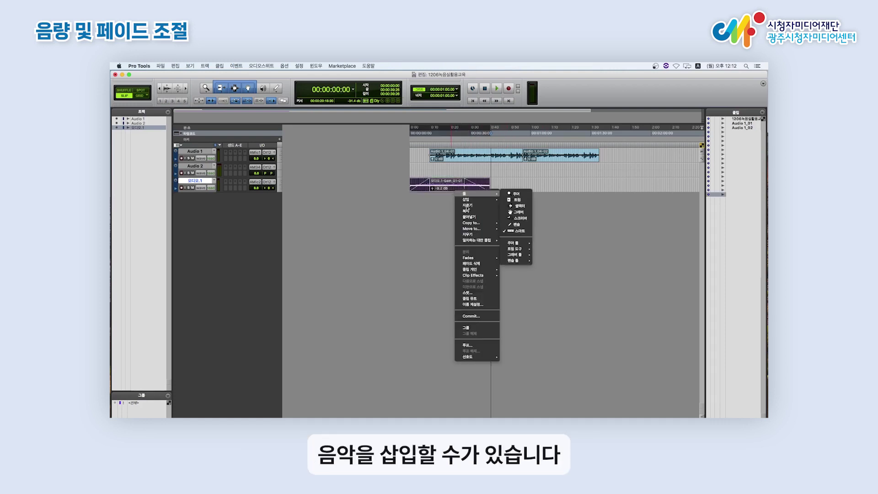
left_click(547, 193)
left_click(556, 182)
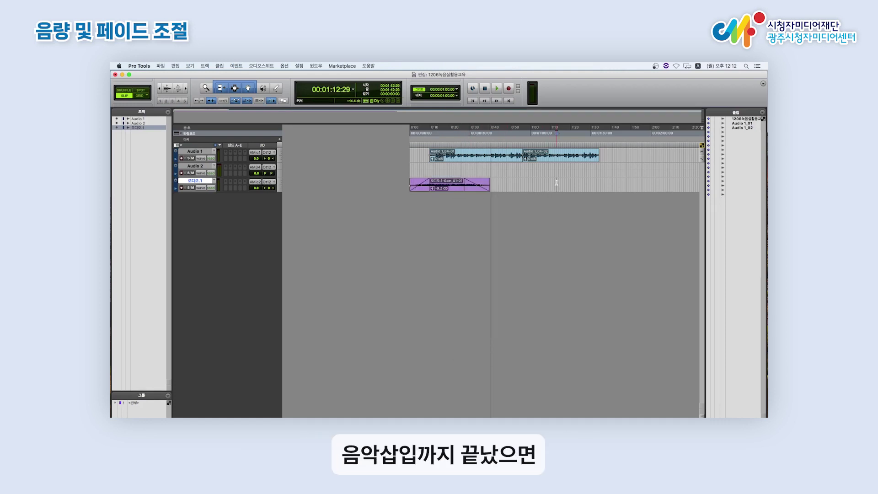
right_click(559, 182)
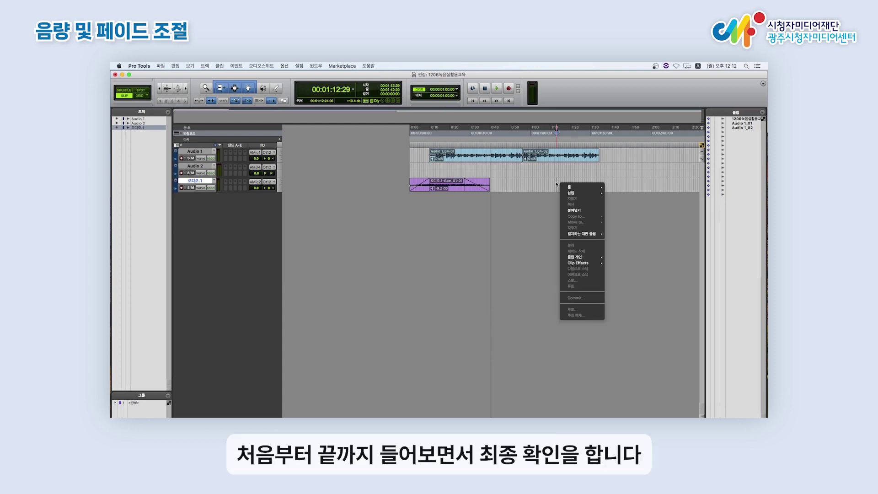
left_click(580, 210)
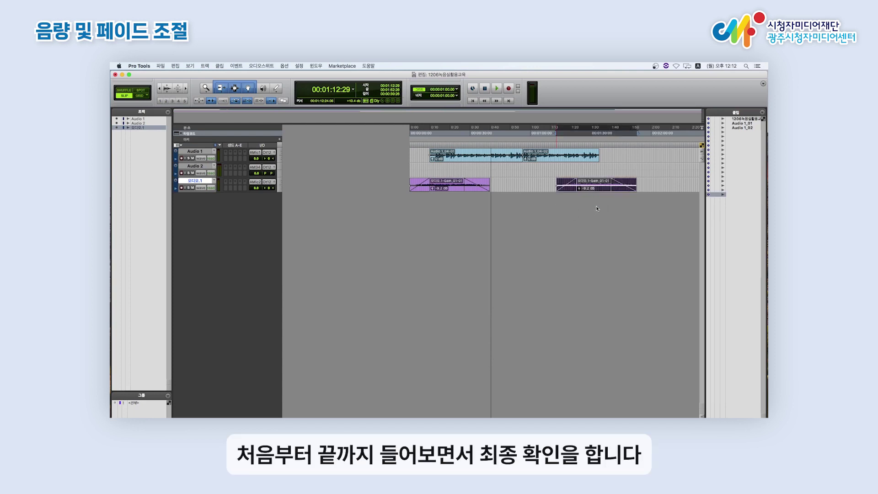
left_click(544, 182)
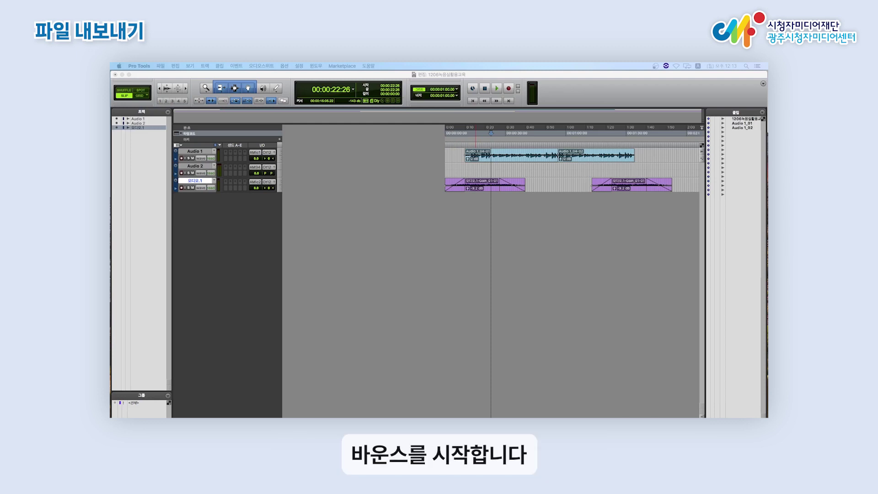
Step: Bounce the session to disk as an MP3 in mono (summed) format at 48 kHz, keeping the MP3 encoder settings at 320 kbit/s
left_click(160, 67)
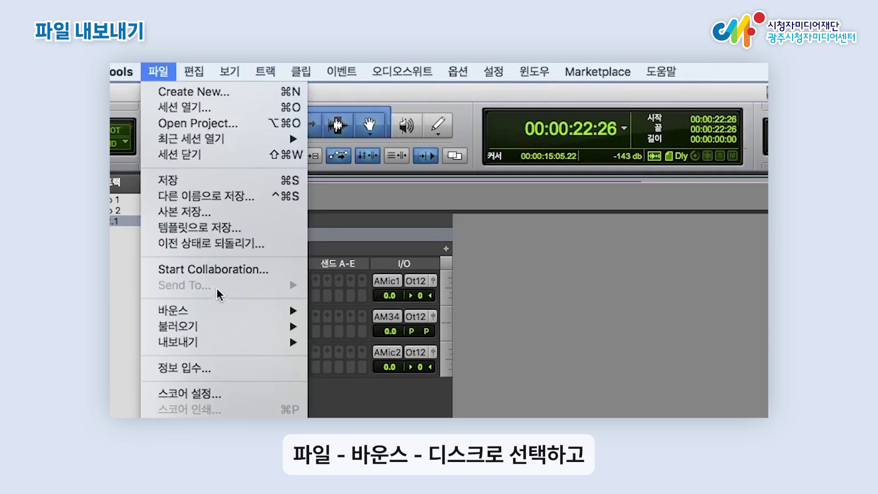
mouse_move(221, 311)
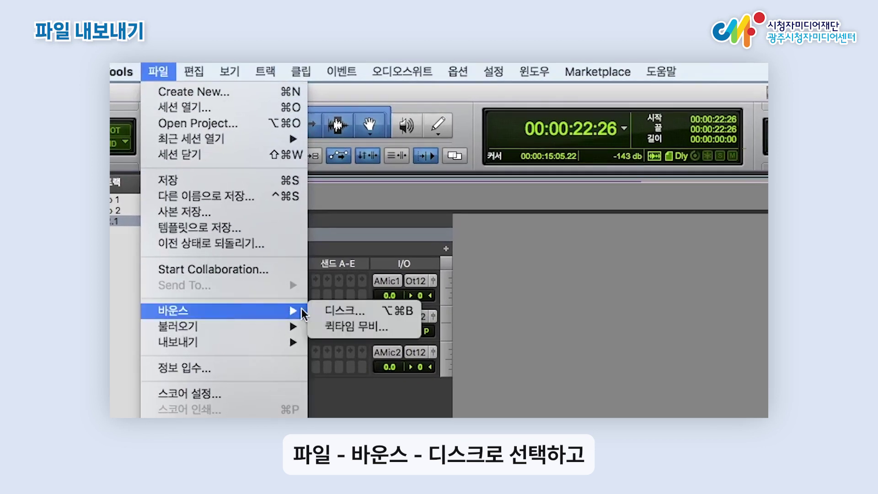
left_click(330, 311)
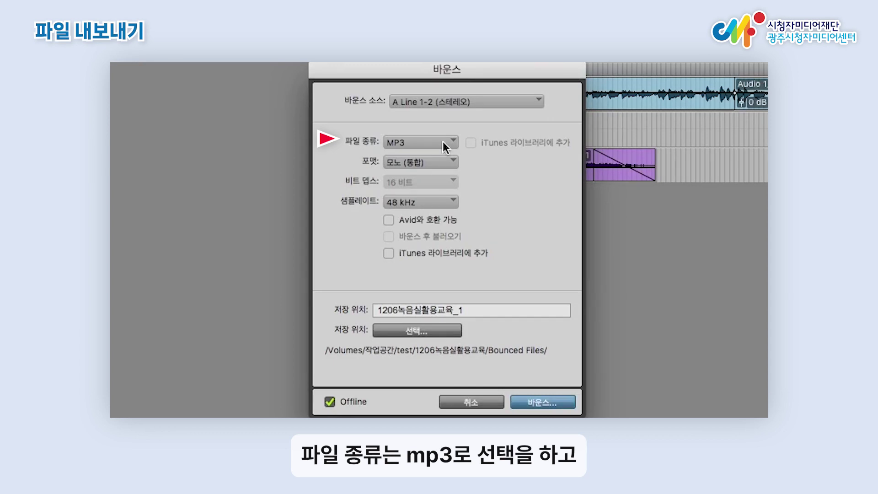
left_click(440, 163)
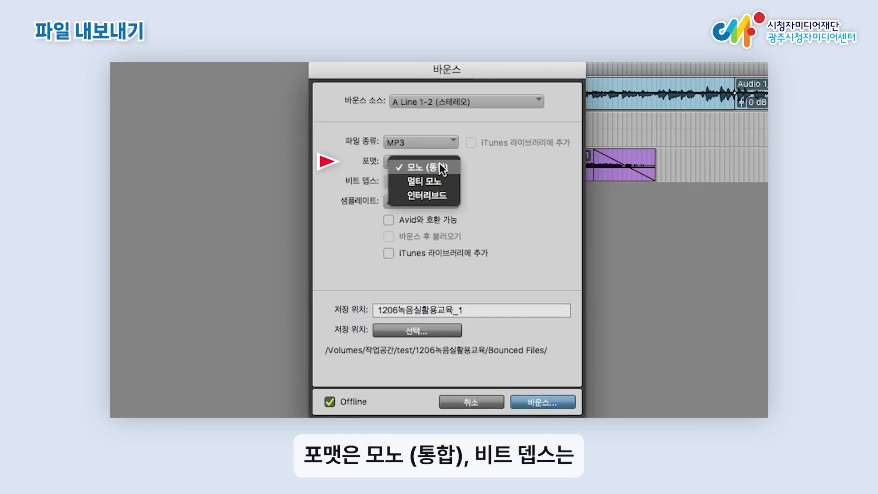
left_click(439, 163)
left_click(430, 202)
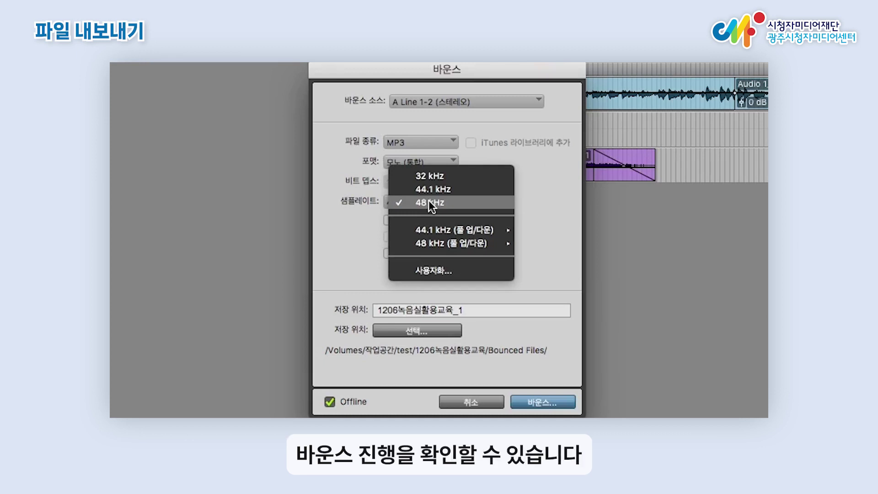
left_click(535, 251)
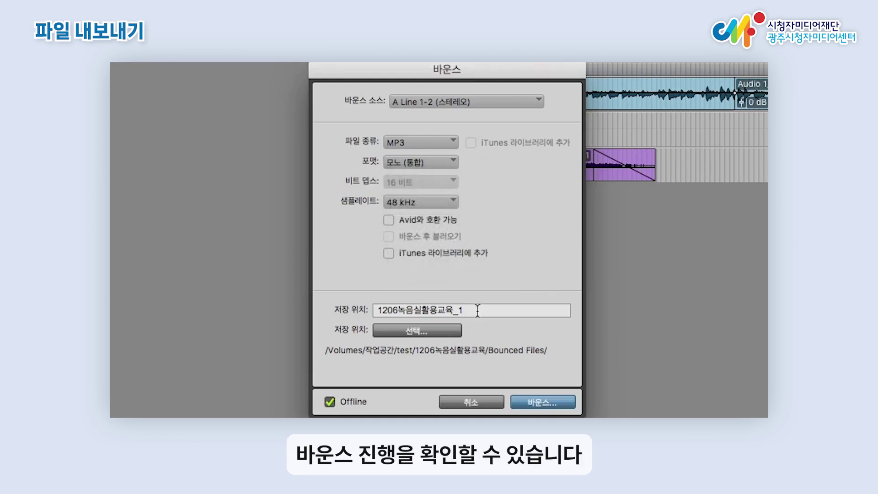
left_click(556, 404)
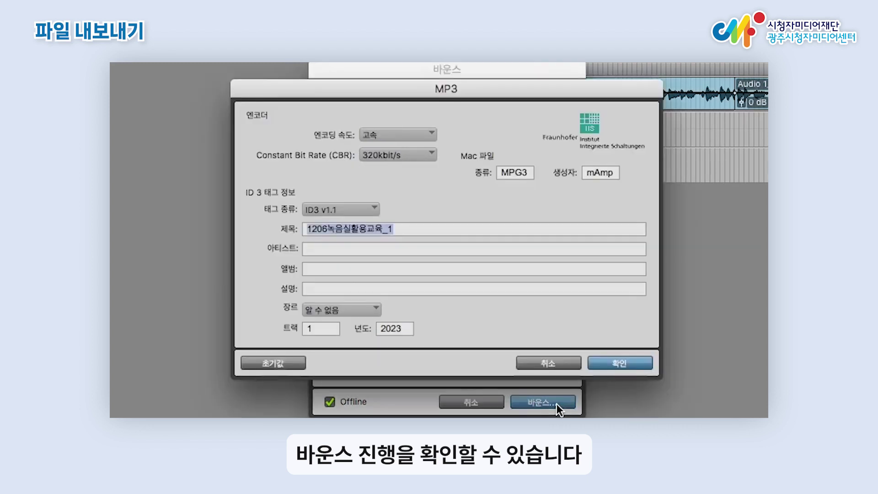
left_click(621, 364)
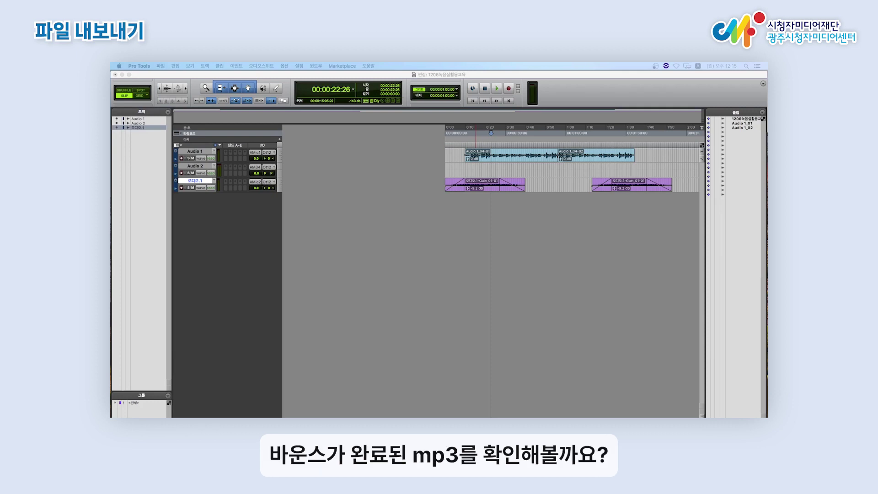
Step: Import 녹음실활용교육.mp3 from the Bounced Files folder onto a new track at the session start
left_click(161, 66)
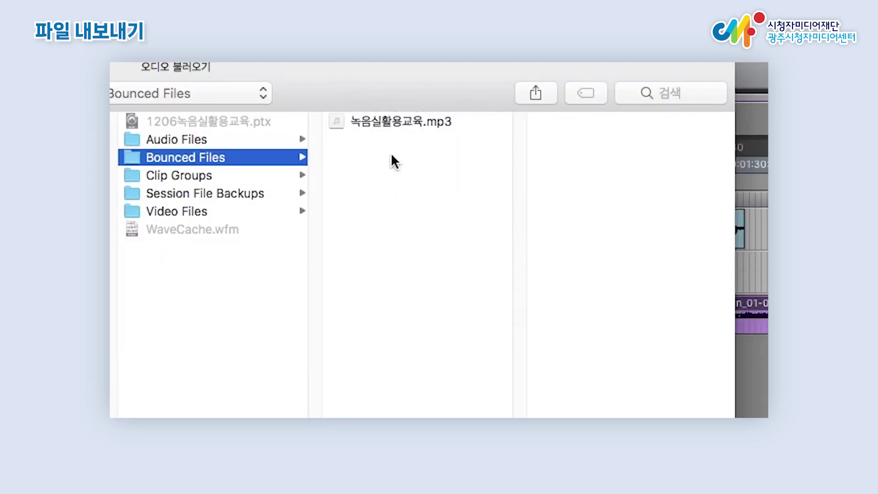
key("Right")
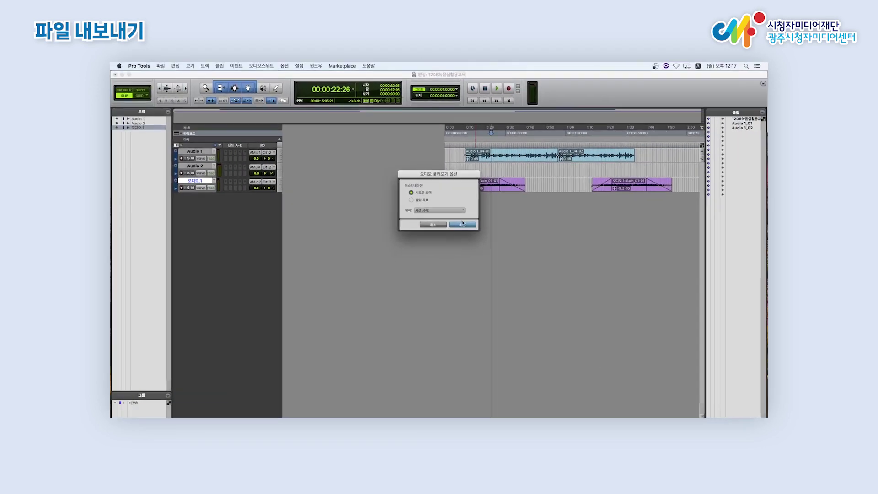
left_click(471, 226)
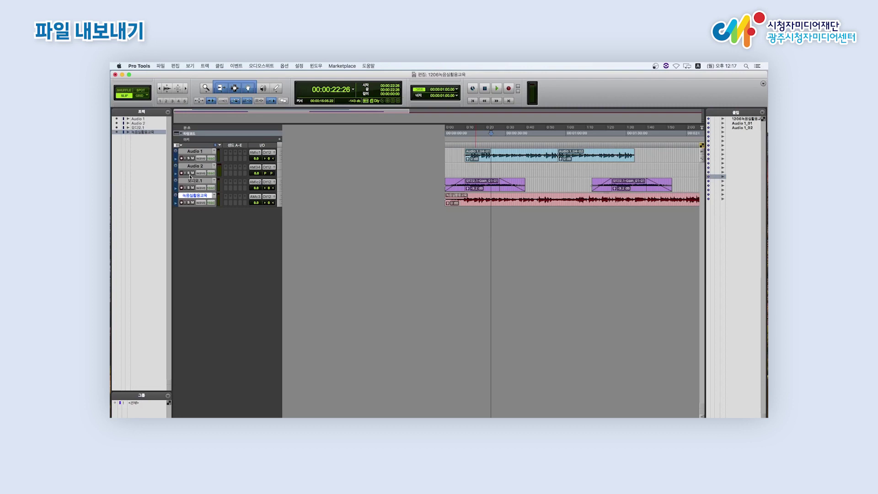
Step: Solo the imported MP3 track and play it from about 0:05 to check the bounce
left_click(189, 203)
left_click(456, 139)
key("space")
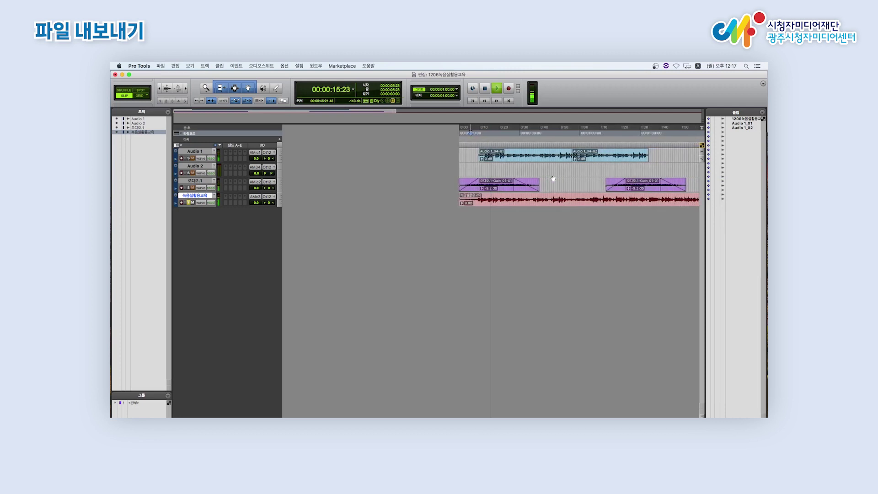
key("space")
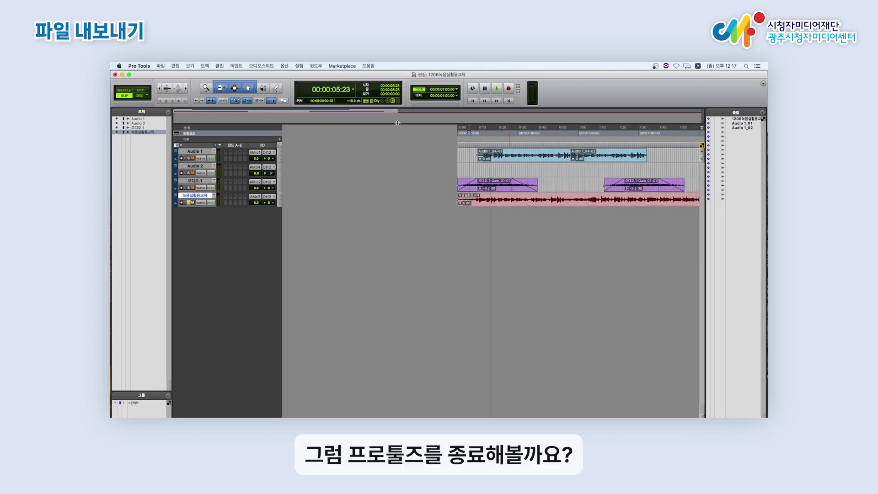
Step: Save the session and quit Pro Tools
left_click(160, 66)
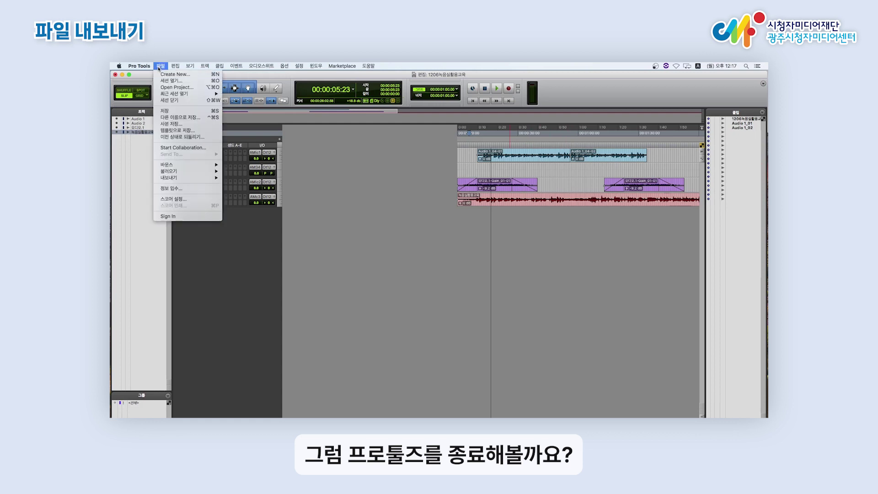
left_click(168, 112)
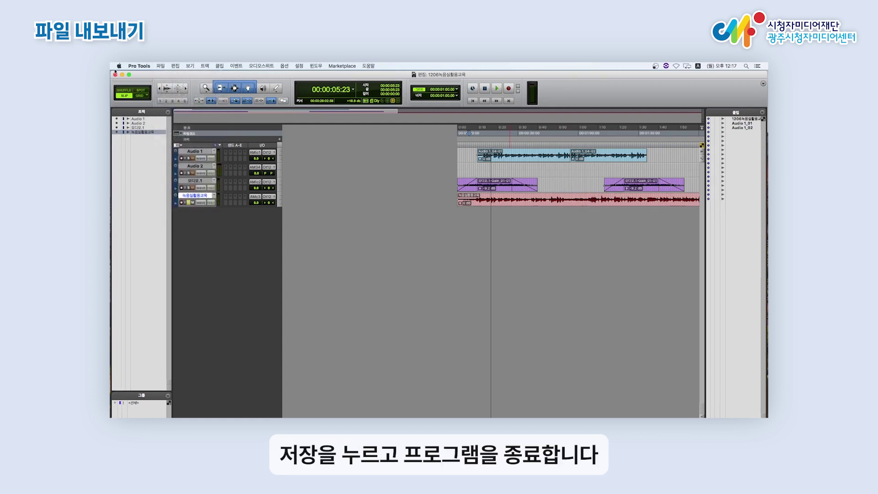
key("super+q")
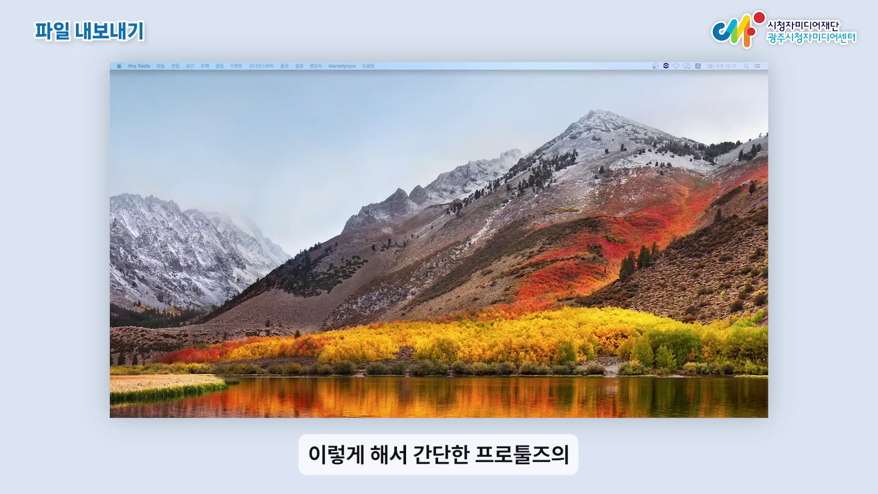